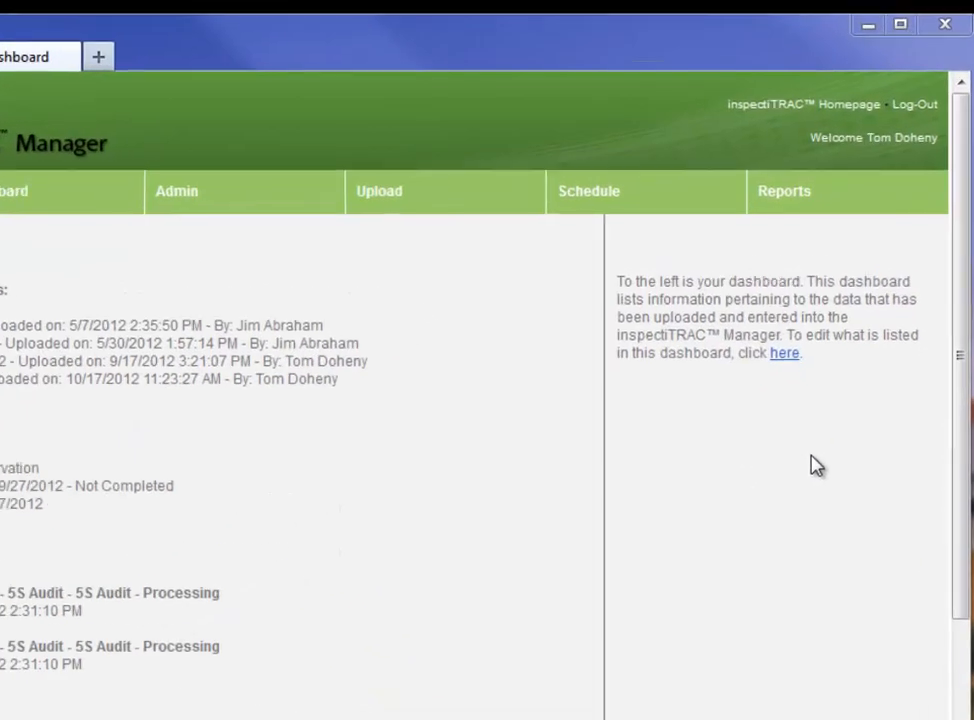
Start a new schedule from the scheduled inspections list and name it "Monthly Fire Extinguisher"
mouse_move(543, 227)
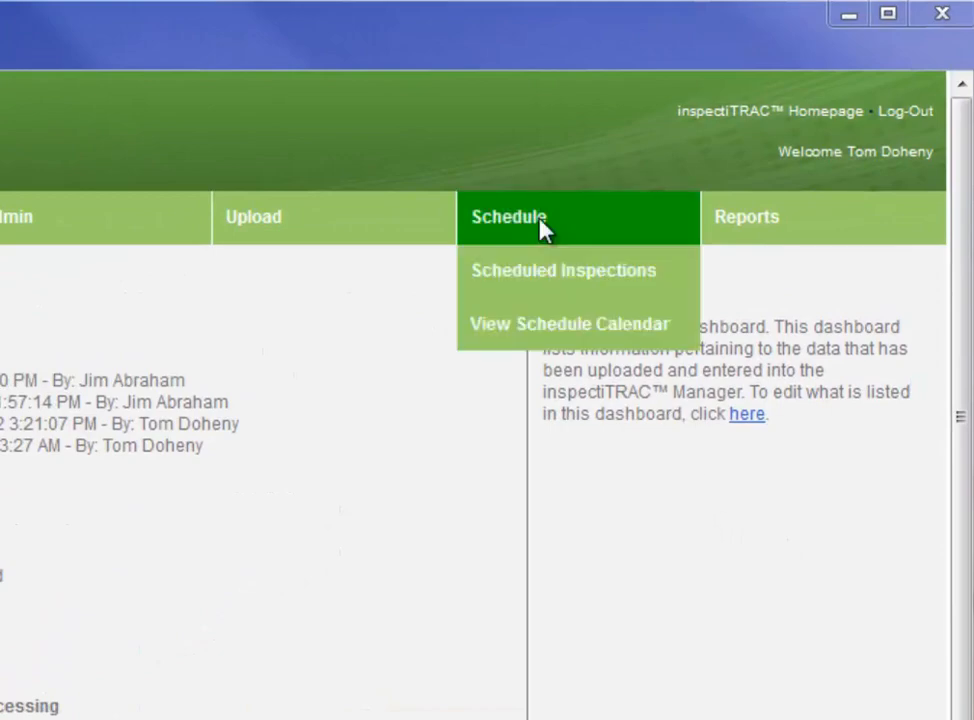
click(548, 285)
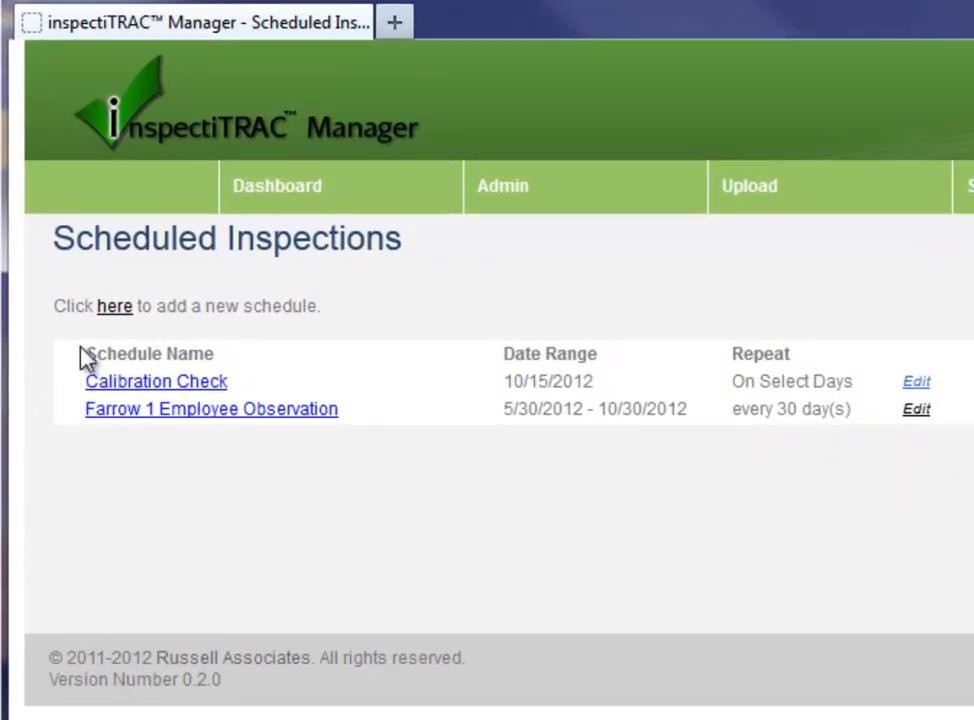
click(115, 312)
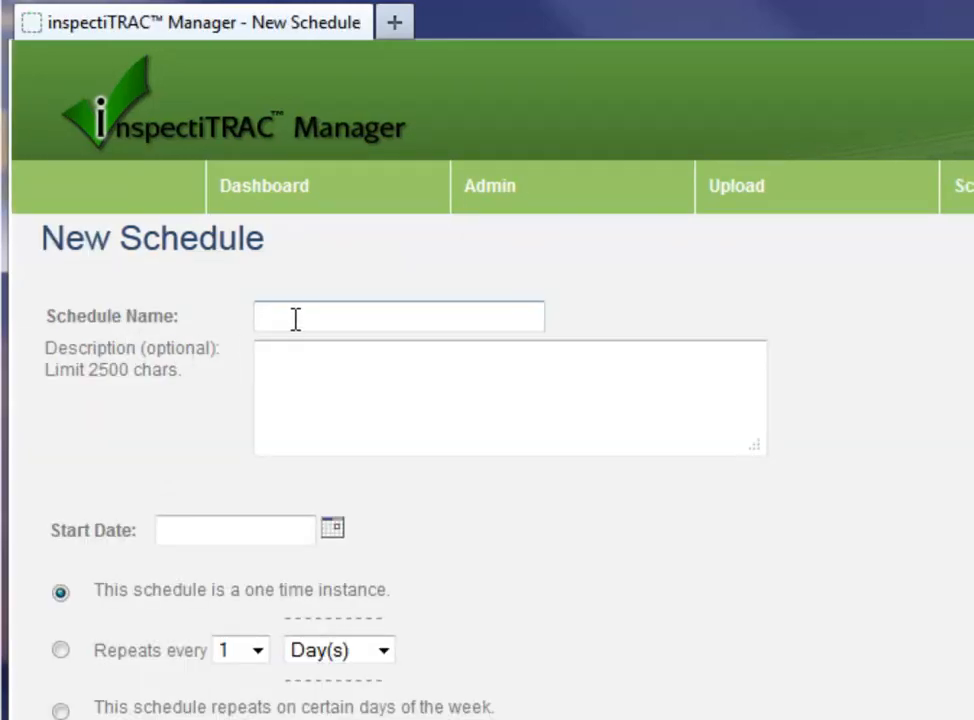
click(295, 320)
text(Mont)
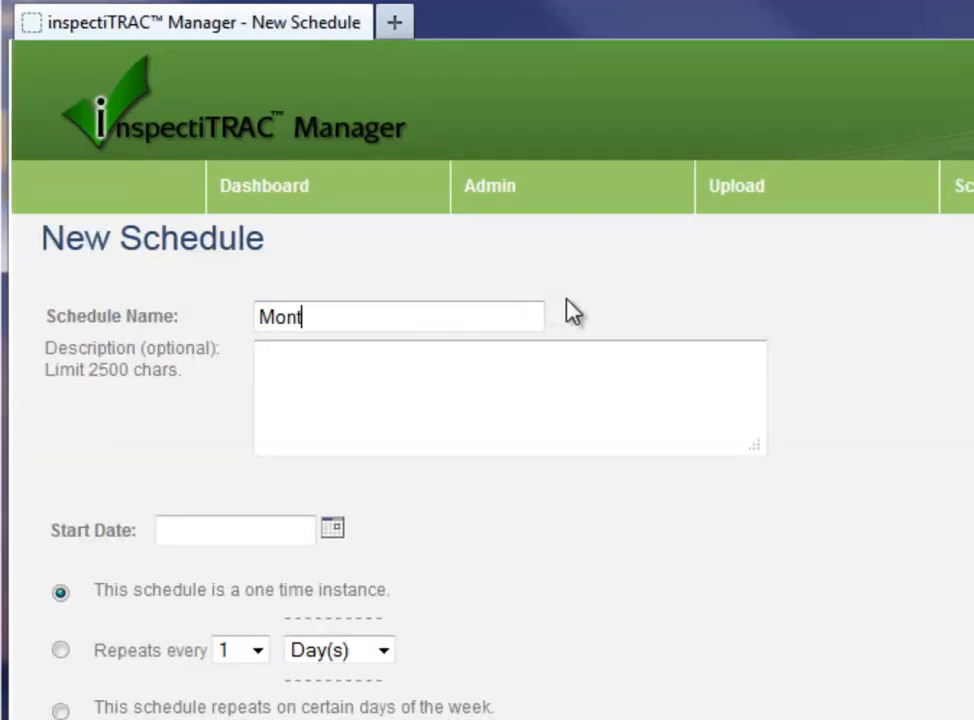
text(hly Fire )
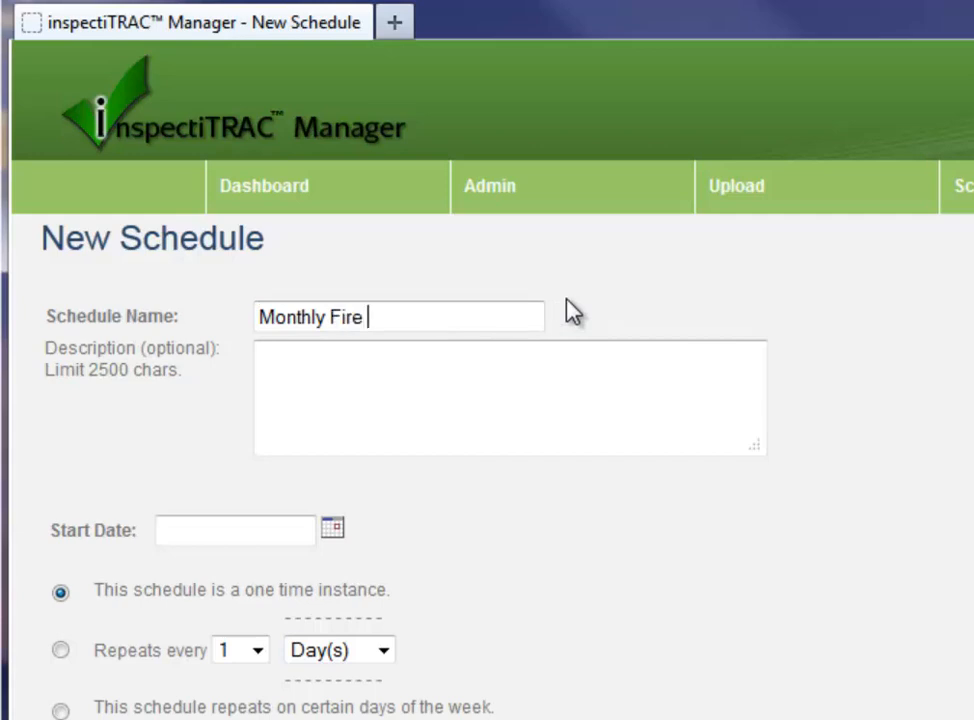
text(Extinguisher)
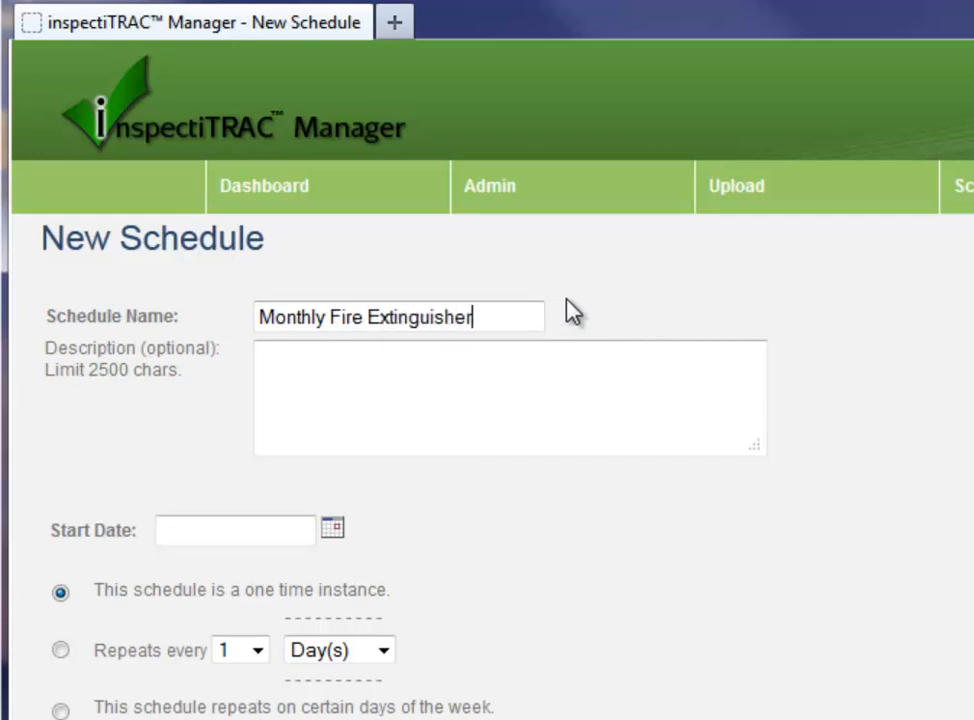
Enter the schedule description "A safety equipment inspection conducted monthly."
key(Tab)
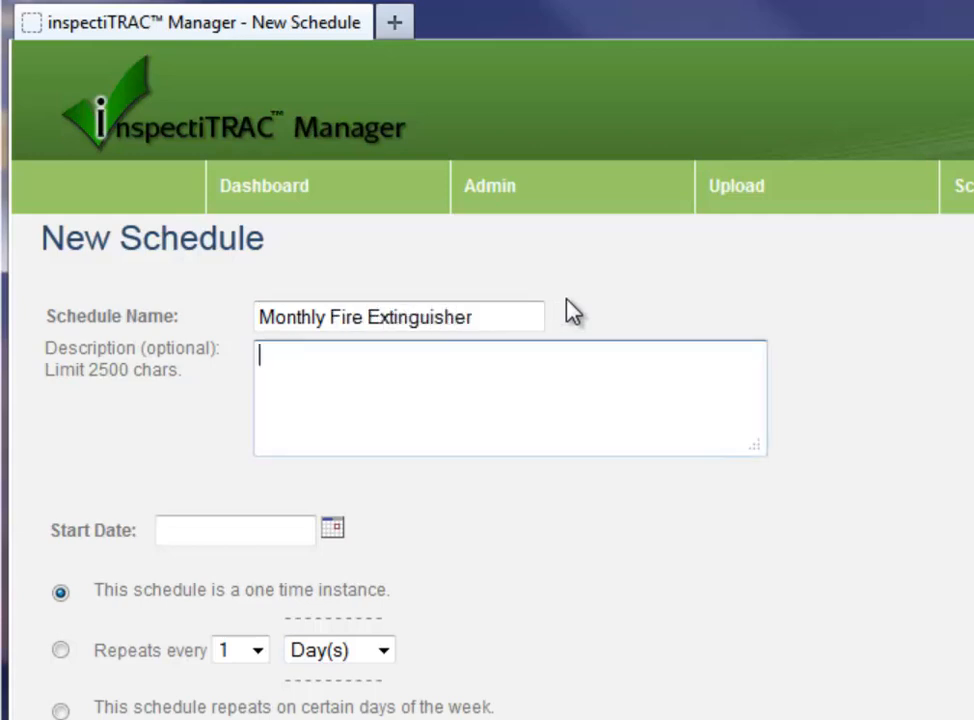
text(A safe)
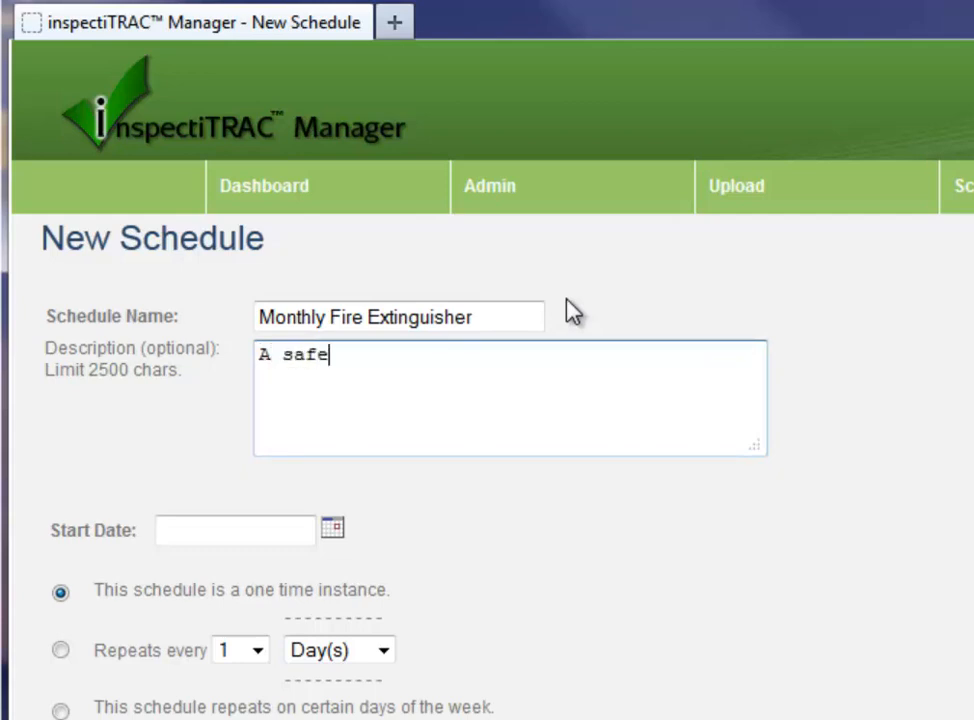
text(ty equipment e)
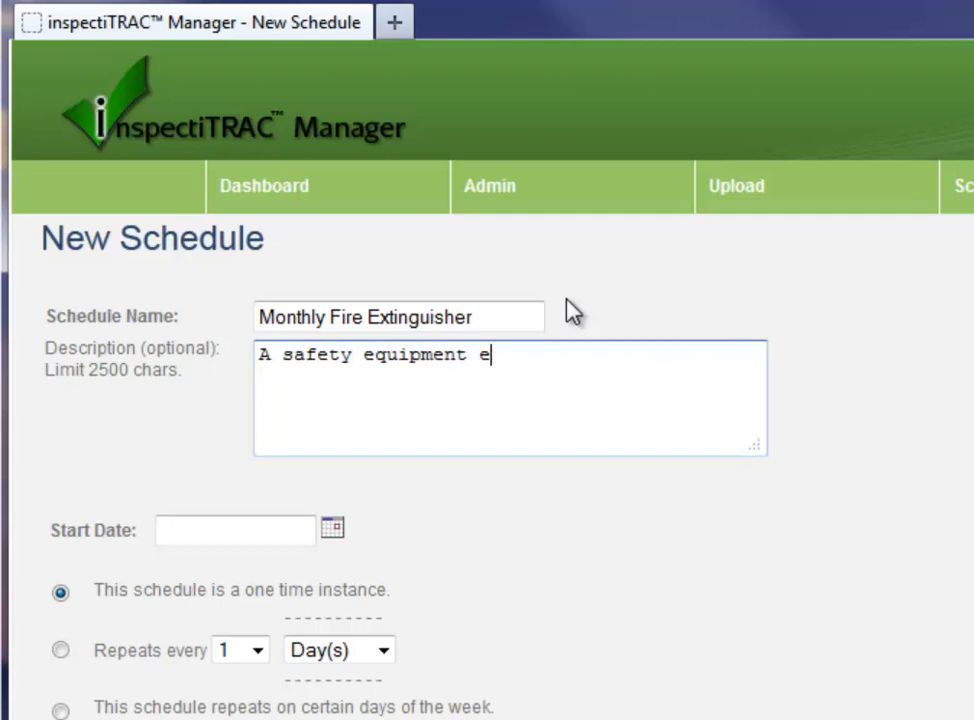
key(BackSpace)
text(inspection c)
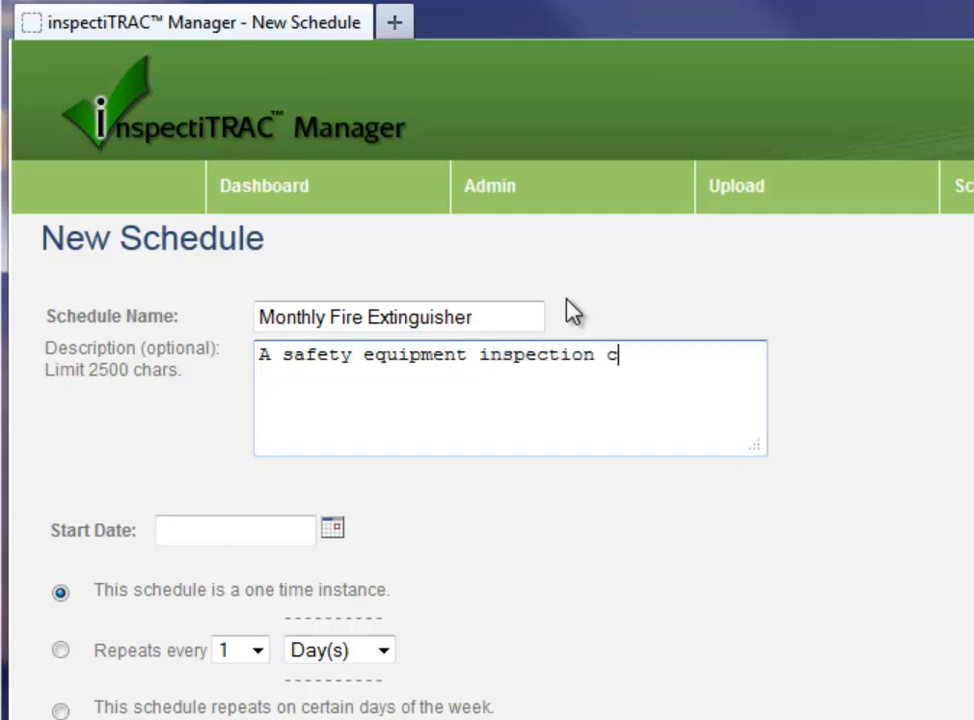
text(onducted m)
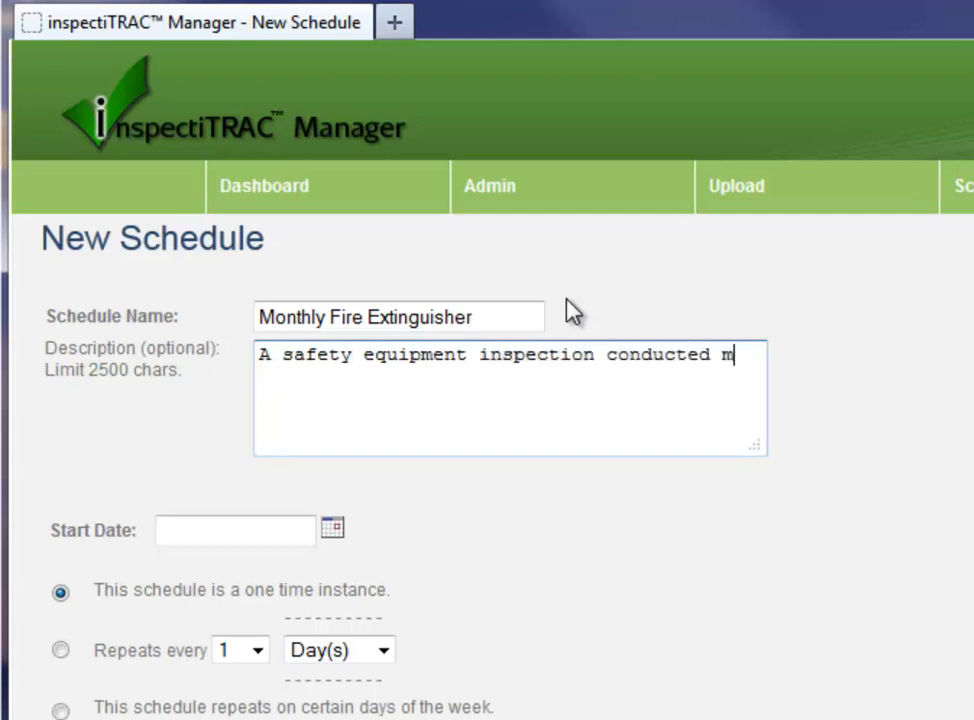
text(onthly.)
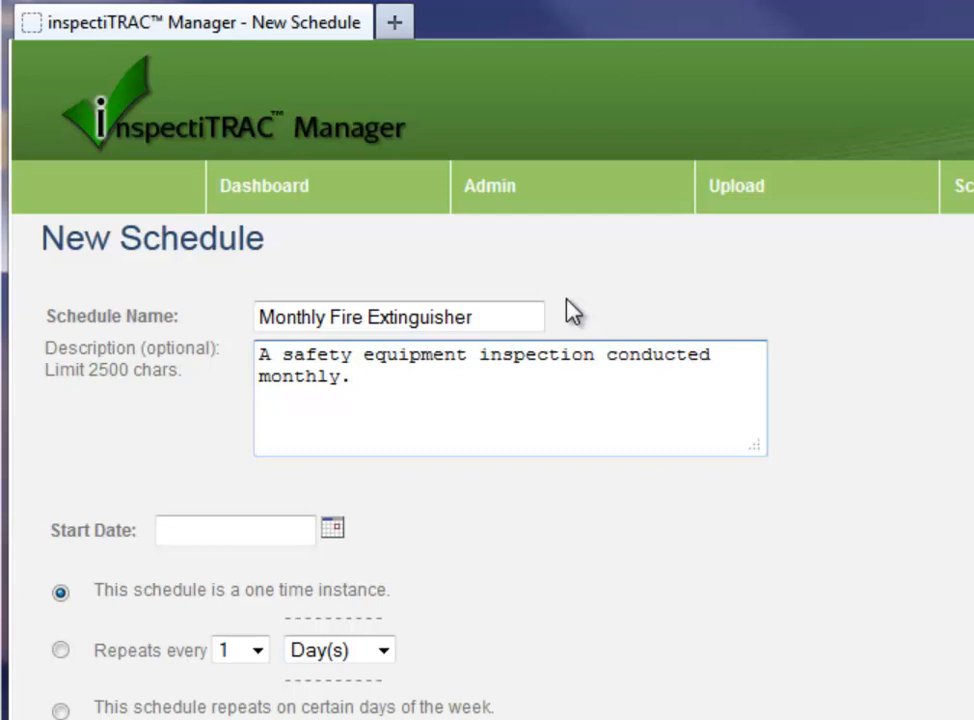
Set the schedule's start date to 10/27/2012 and make it repeat every 1 month
click(332, 528)
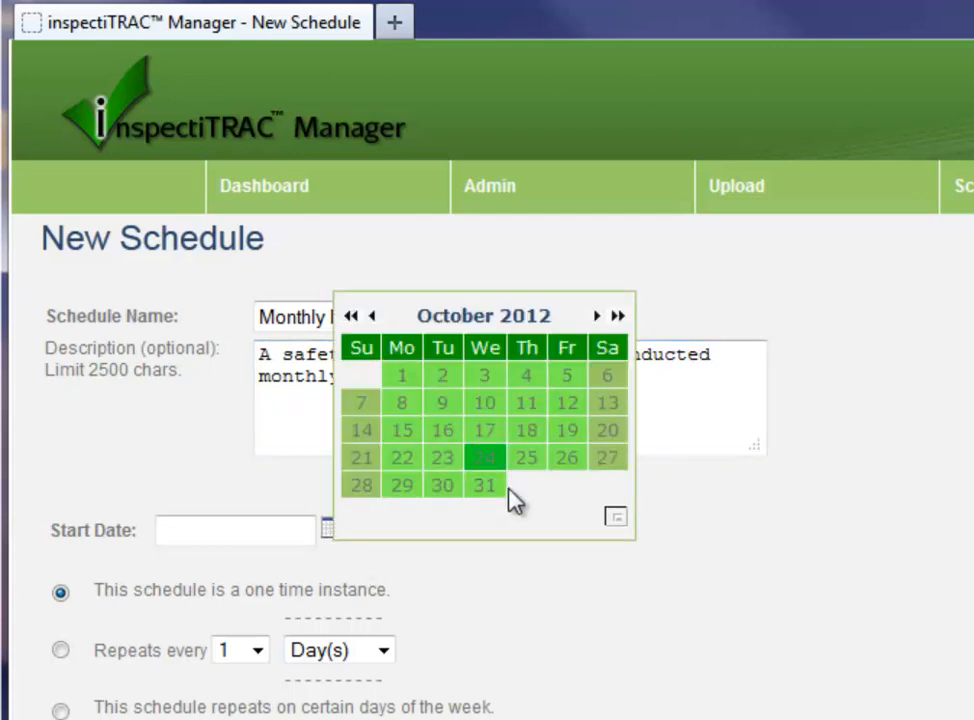
click(609, 460)
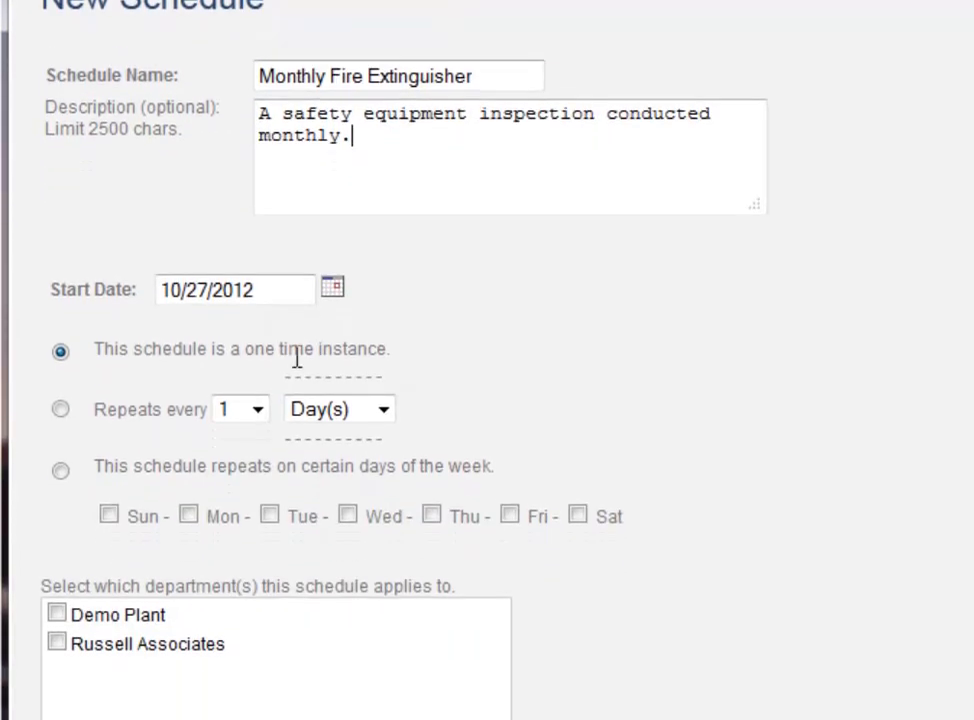
click(61, 410)
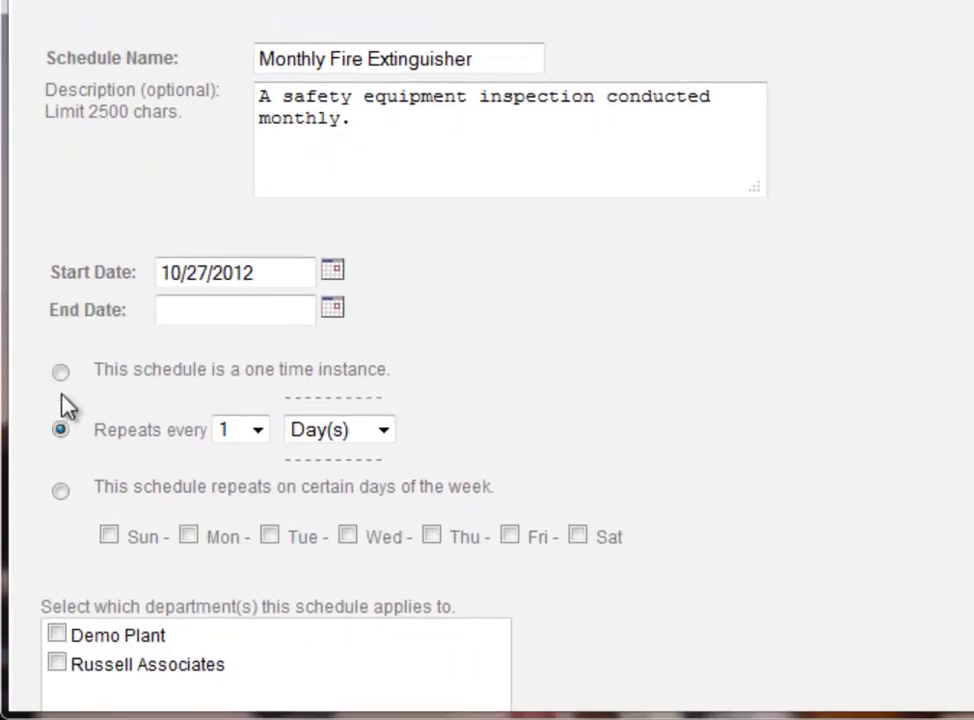
click(384, 440)
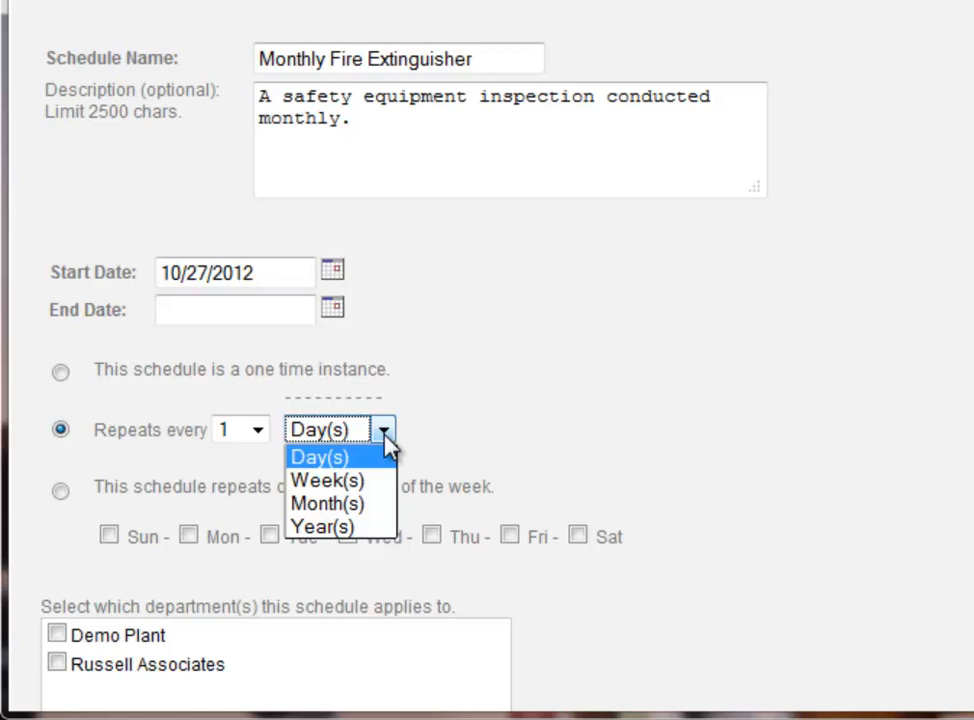
click(338, 510)
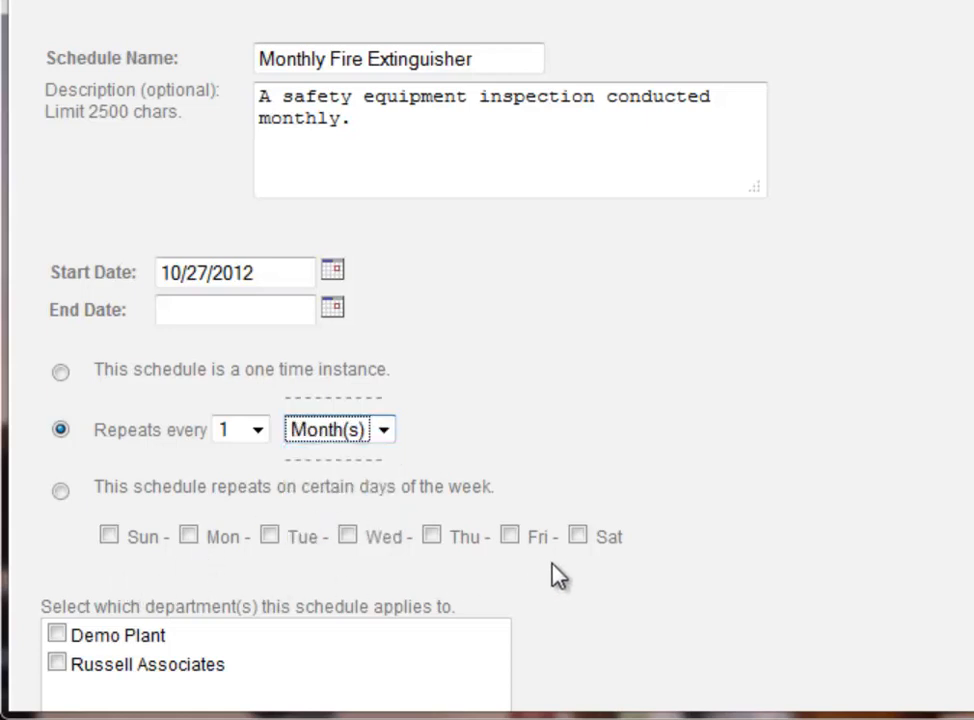
Set the schedule's end date to 10/27/2013
click(333, 309)
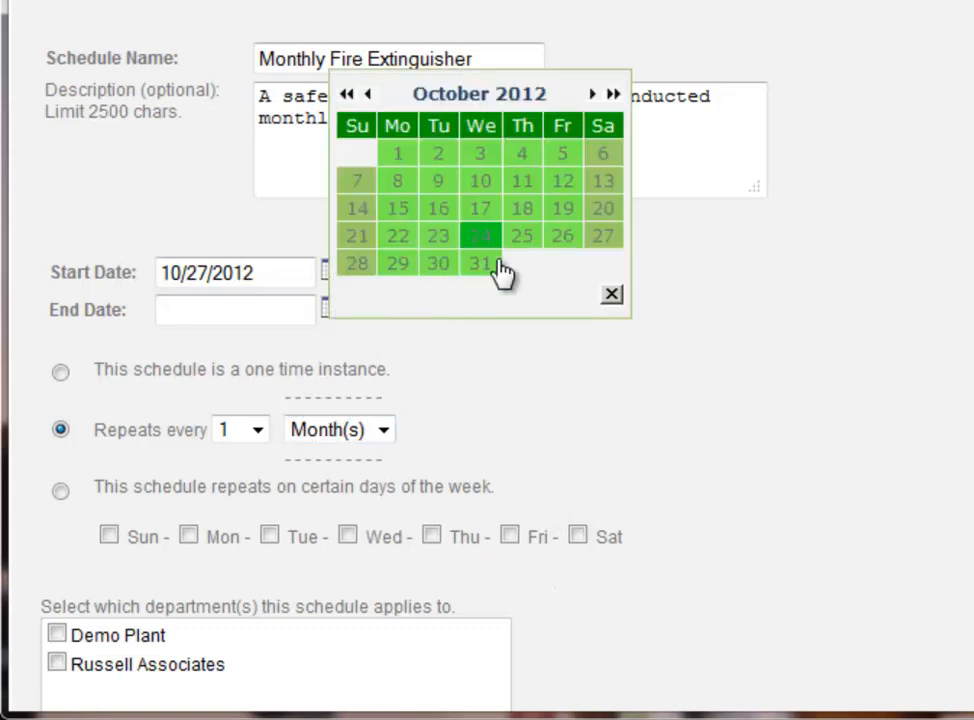
click(614, 95)
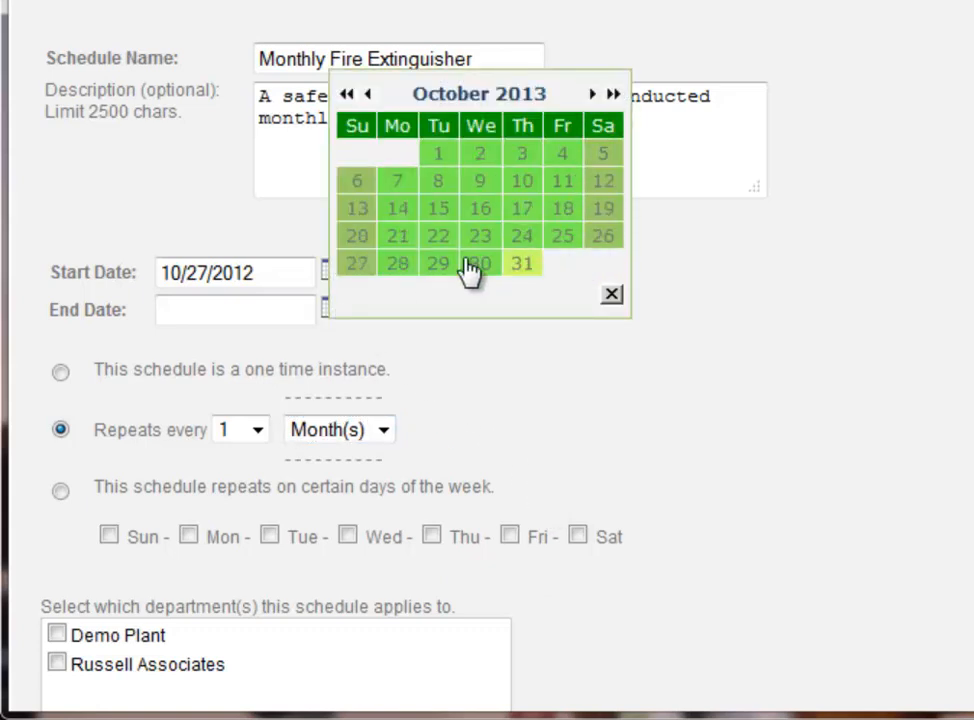
click(362, 266)
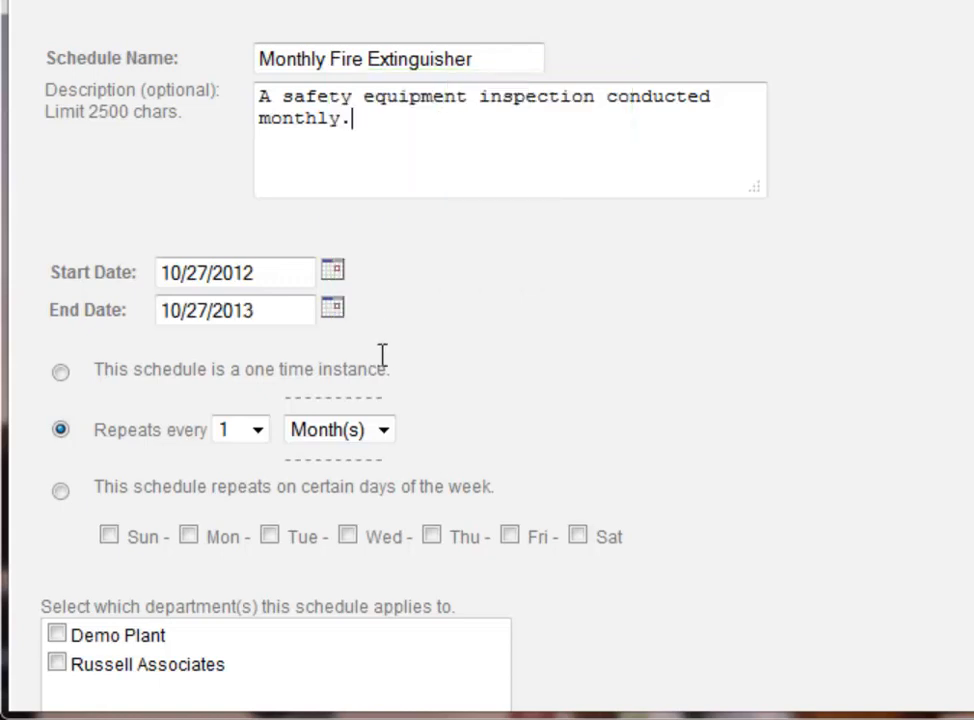
Apply the schedule to the Demo Plant department and save it with 1 inspection per scheduled date
scroll(416, 577, down, 3)
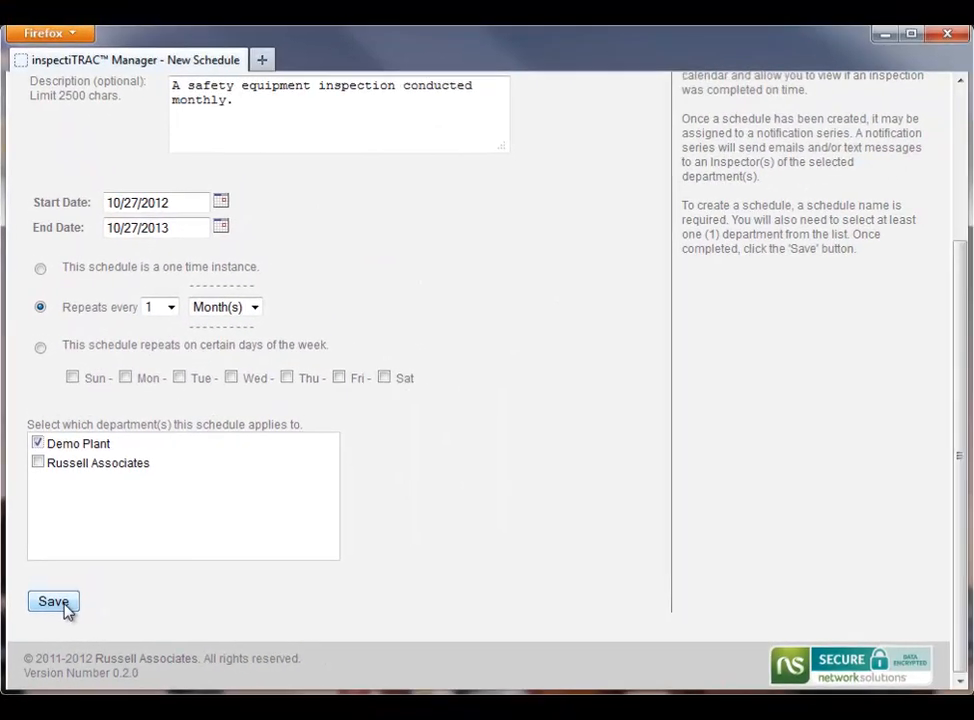
click(54, 602)
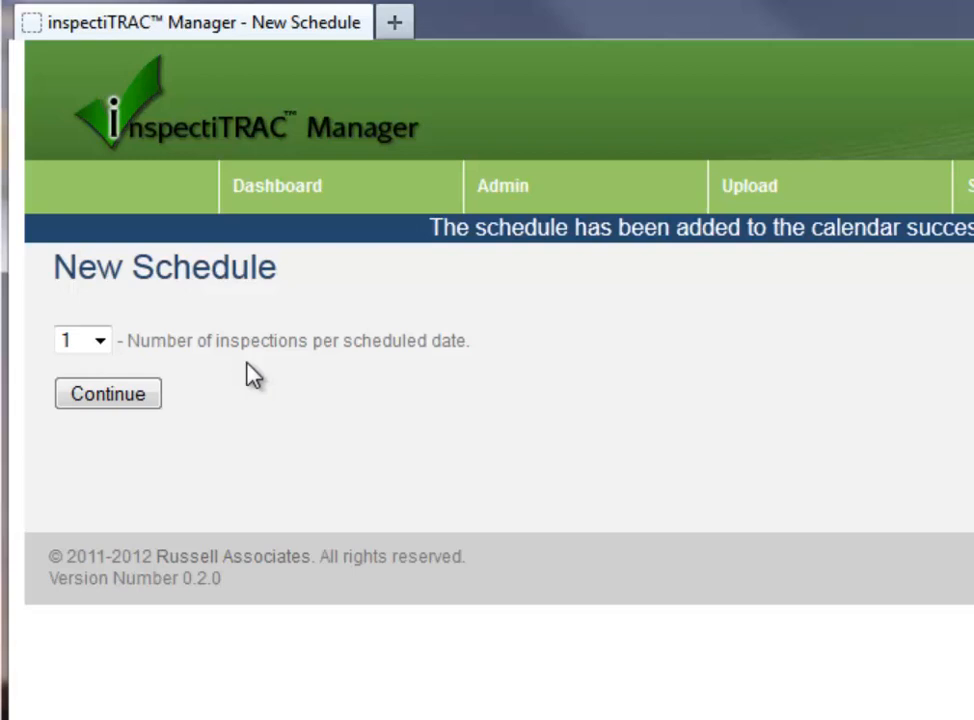
click(107, 396)
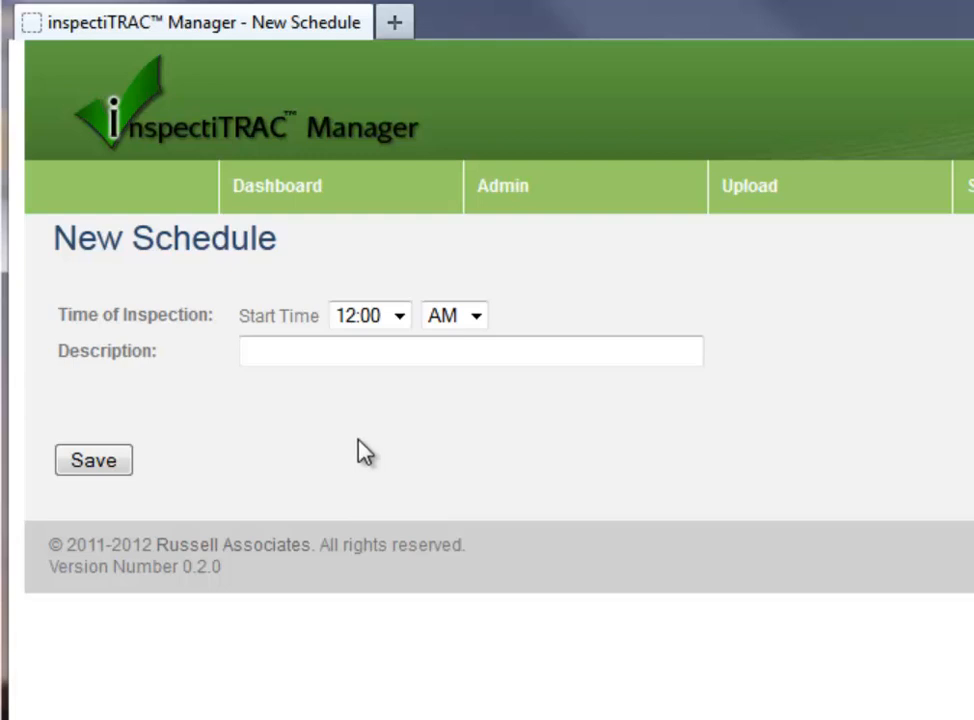
Set the inspection's start time to 8:00 AM with the description "Monthly Fire Extinguisher Inspection" and save it
click(398, 318)
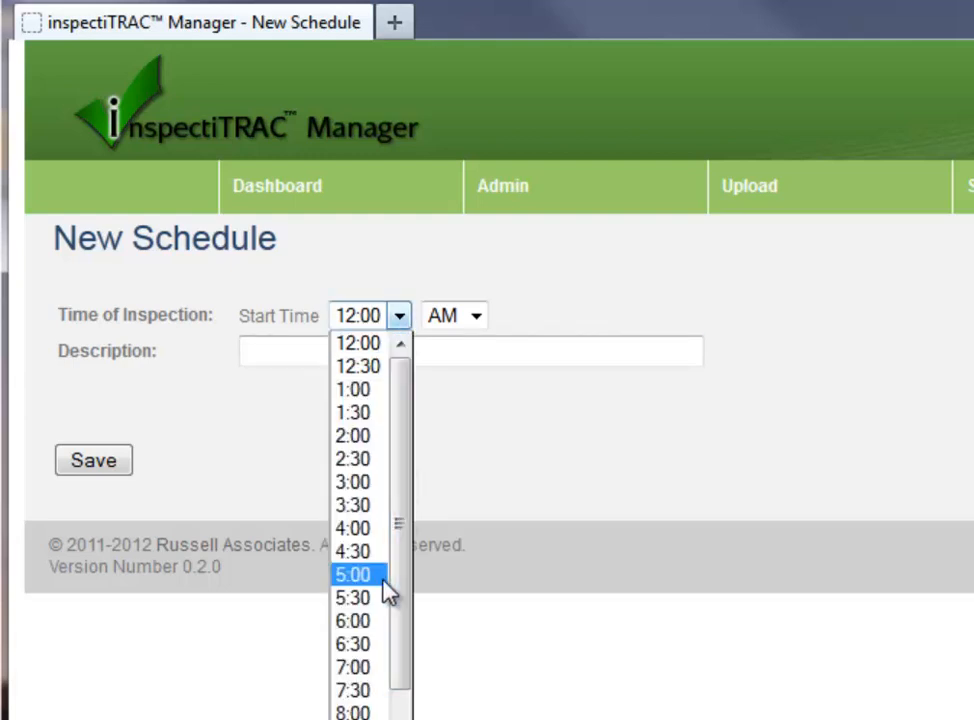
click(354, 711)
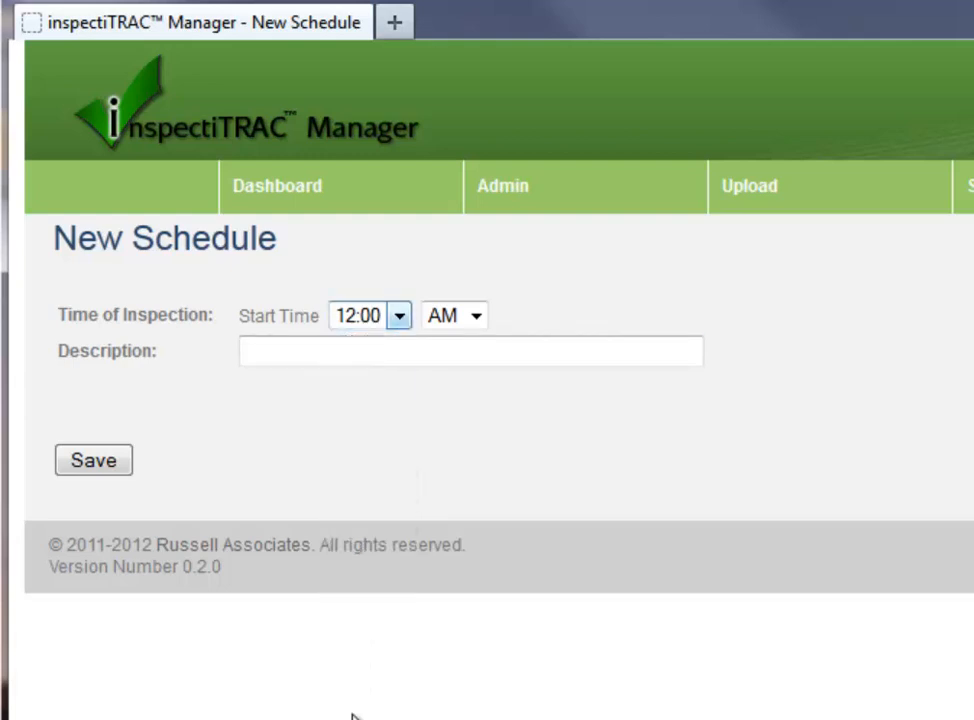
click(290, 355)
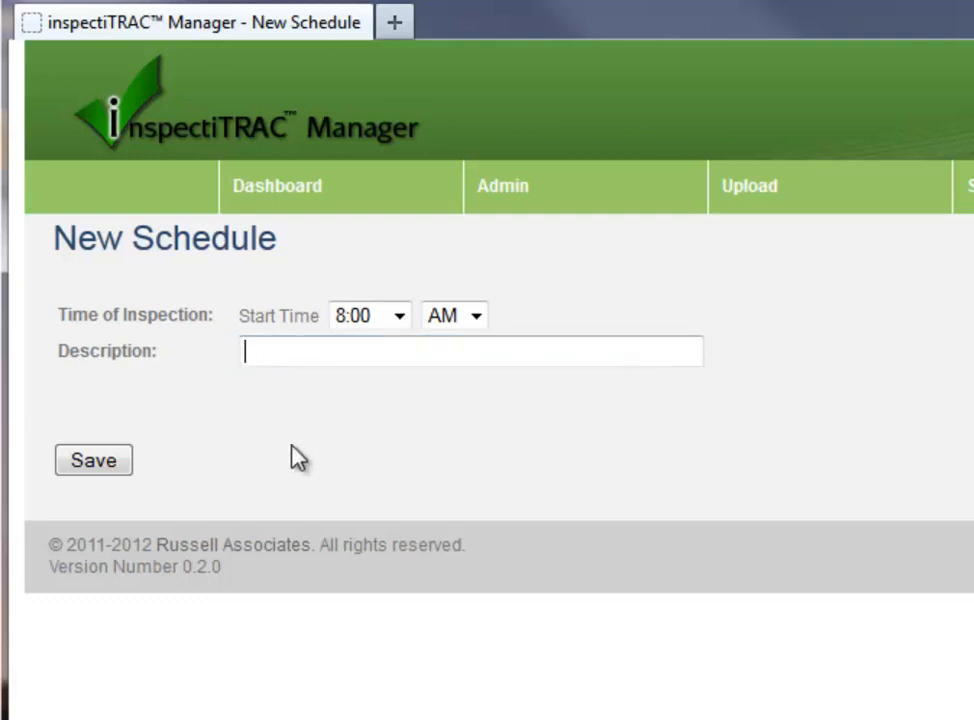
text(Monthly )
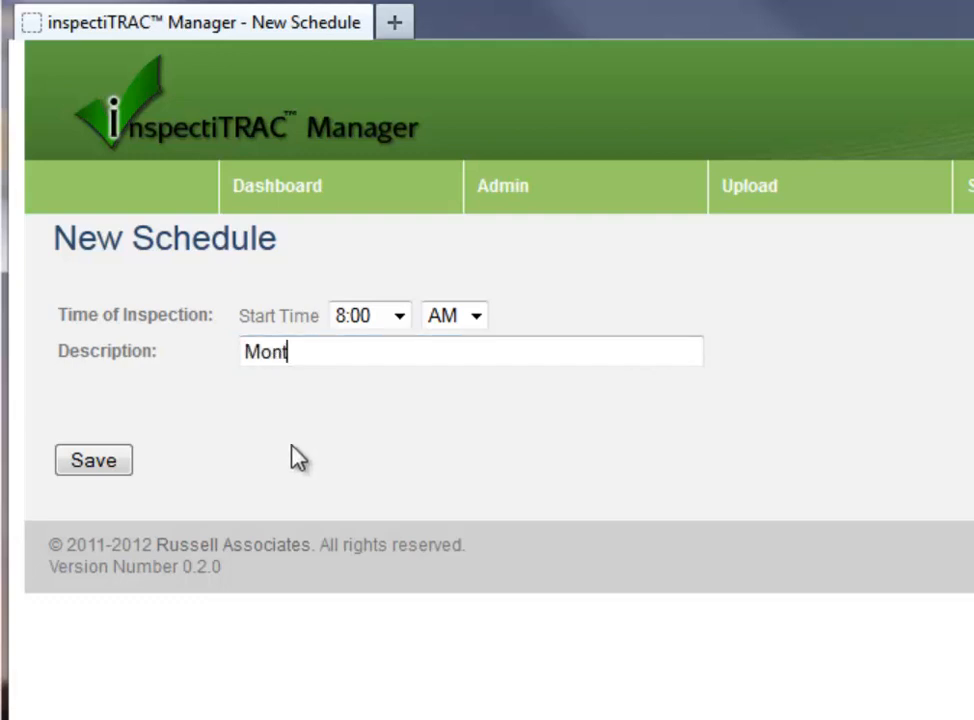
text(Fi)
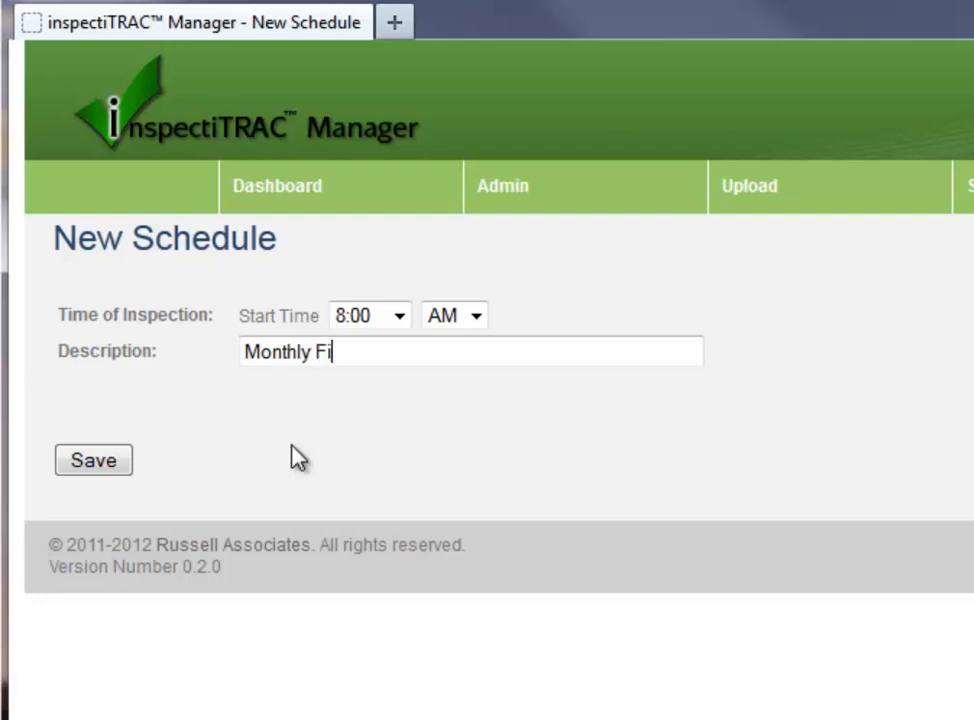
text(re Extin)
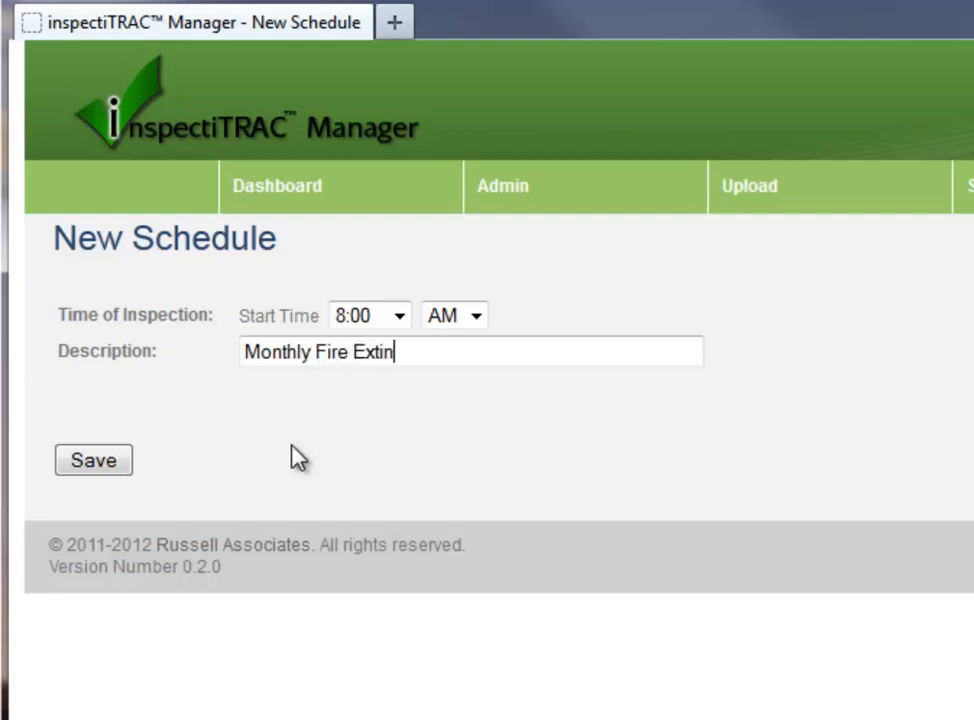
text(guisher Inspection)
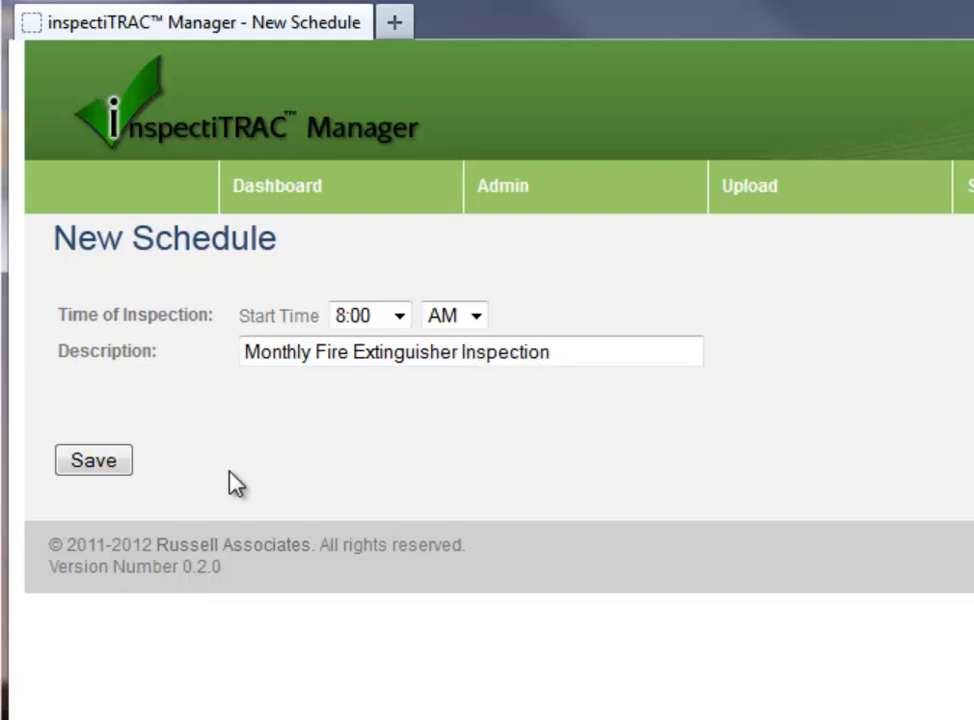
click(93, 470)
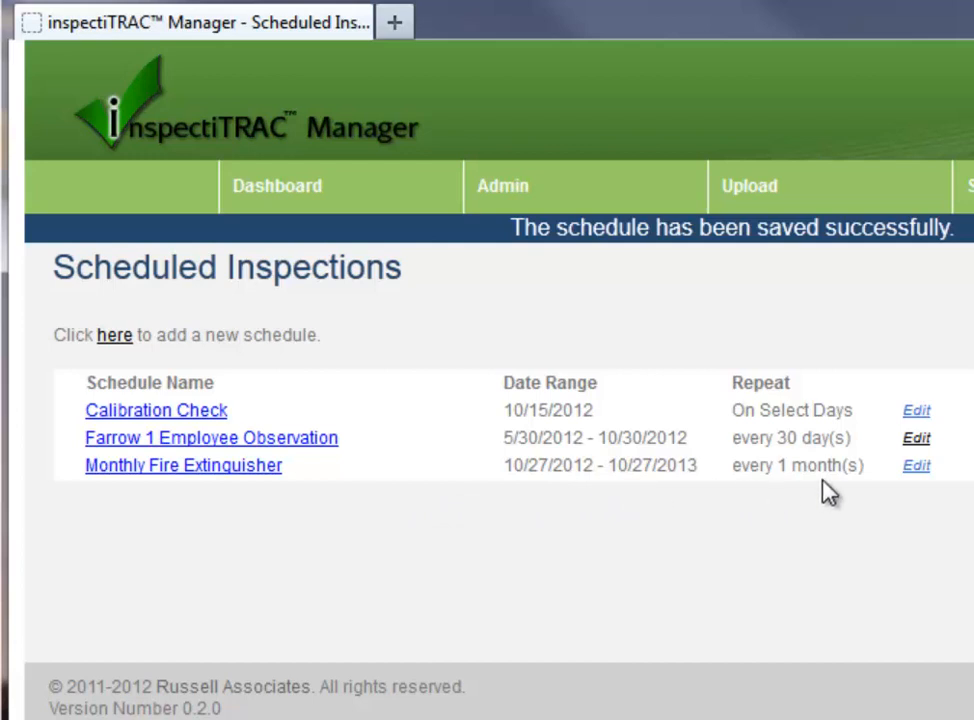
Open the Monthly Fire Extinguisher schedule for editing, review its settings and save it
click(918, 466)
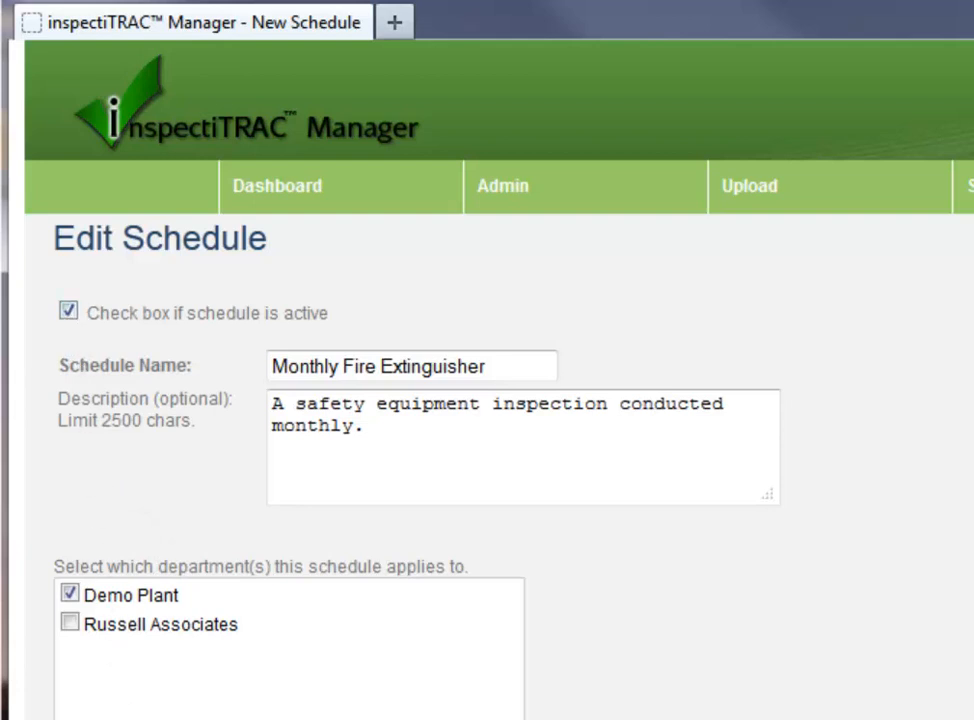
click(400, 719)
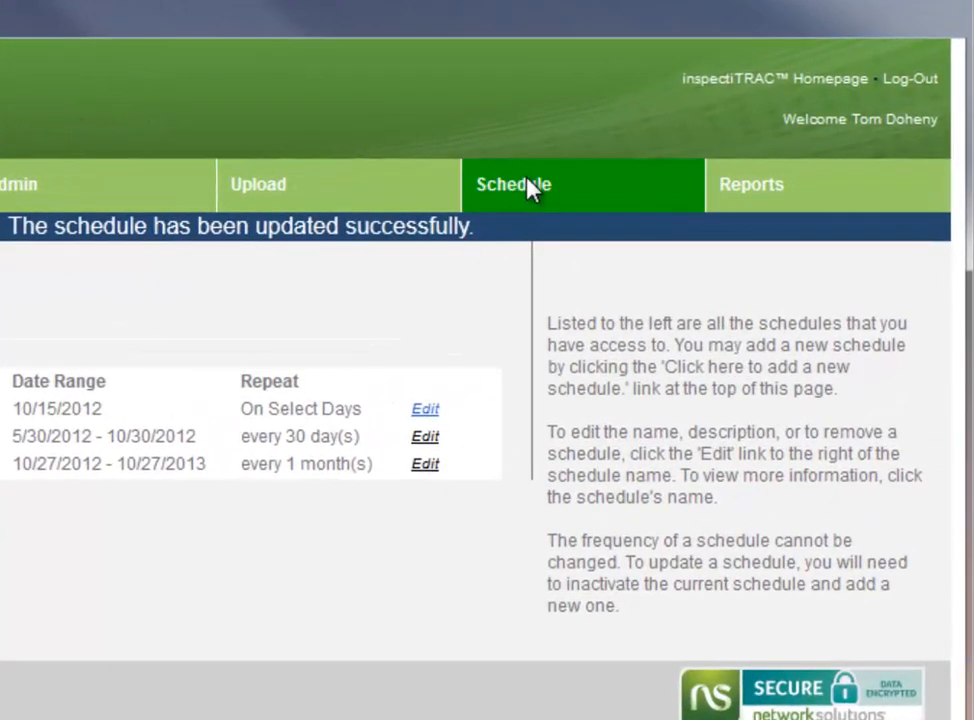
Open the schedule calendar to view the October 2012 inspections
mouse_move(530, 195)
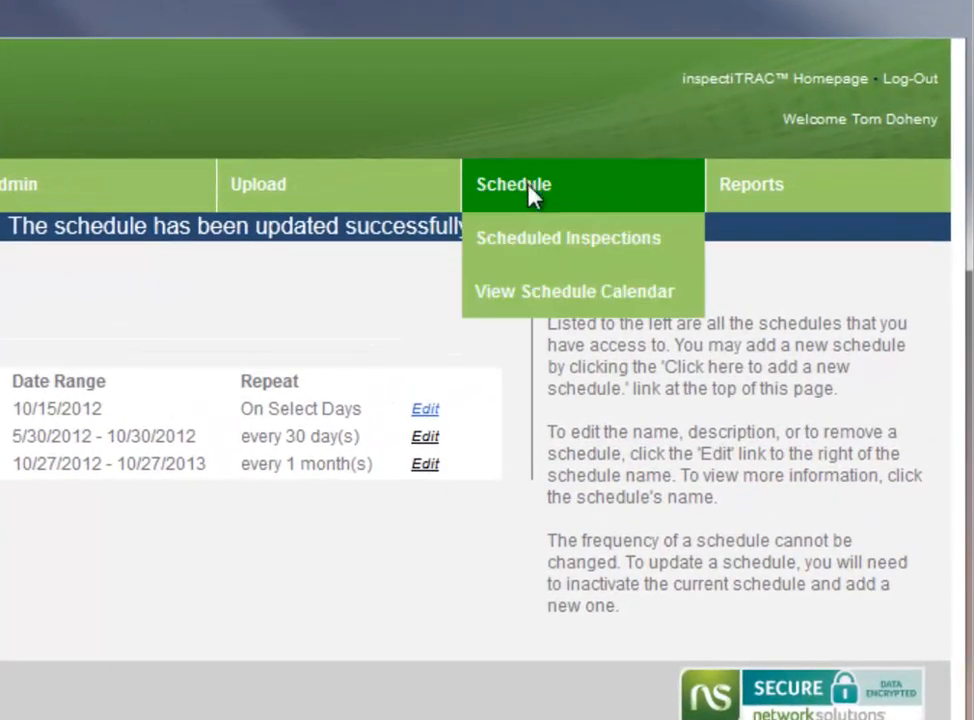
click(550, 295)
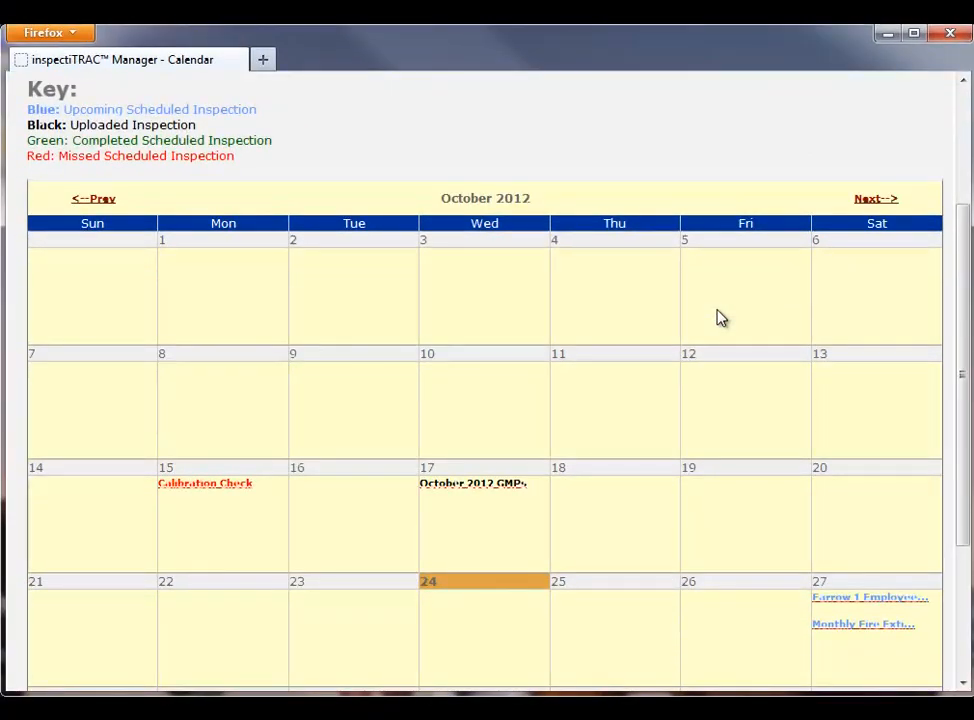